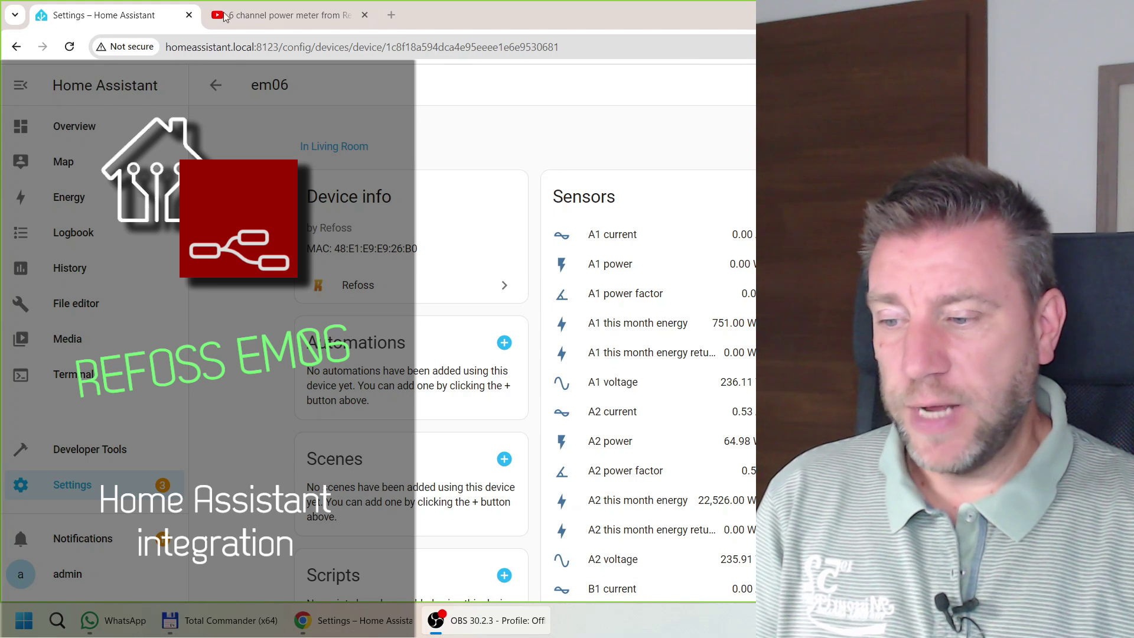
- Switch to the Refoss six-channel power meter YouTube video
left_click(253, 14)
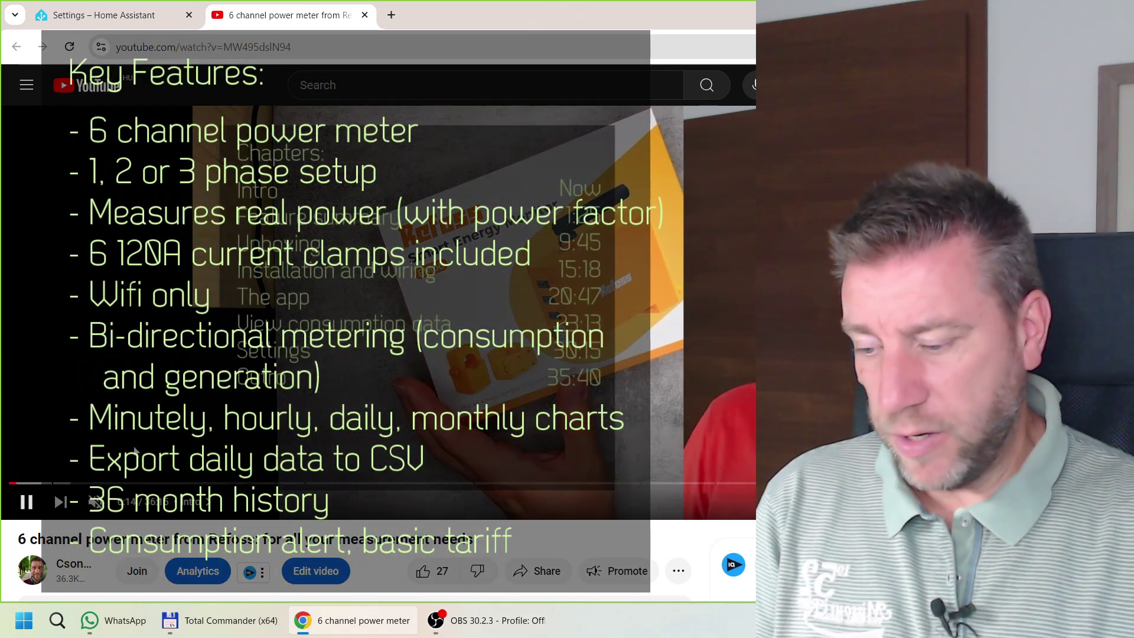
- Seek the video to the 3:53 feature summary, then return to the em06 device page
left_click(69, 484)
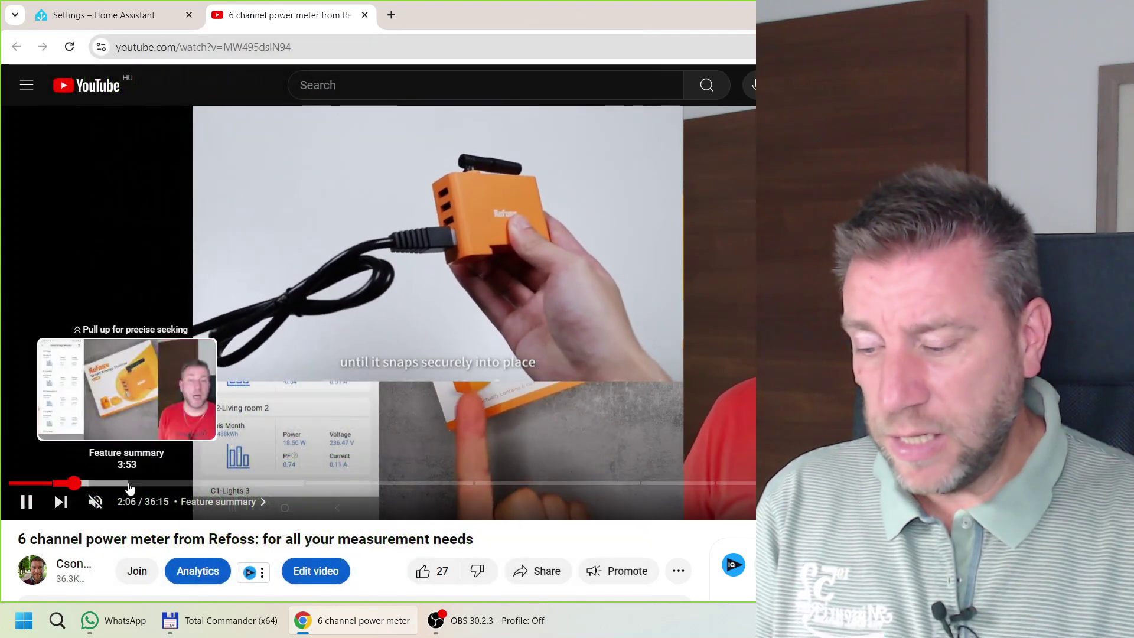
left_click(129, 485)
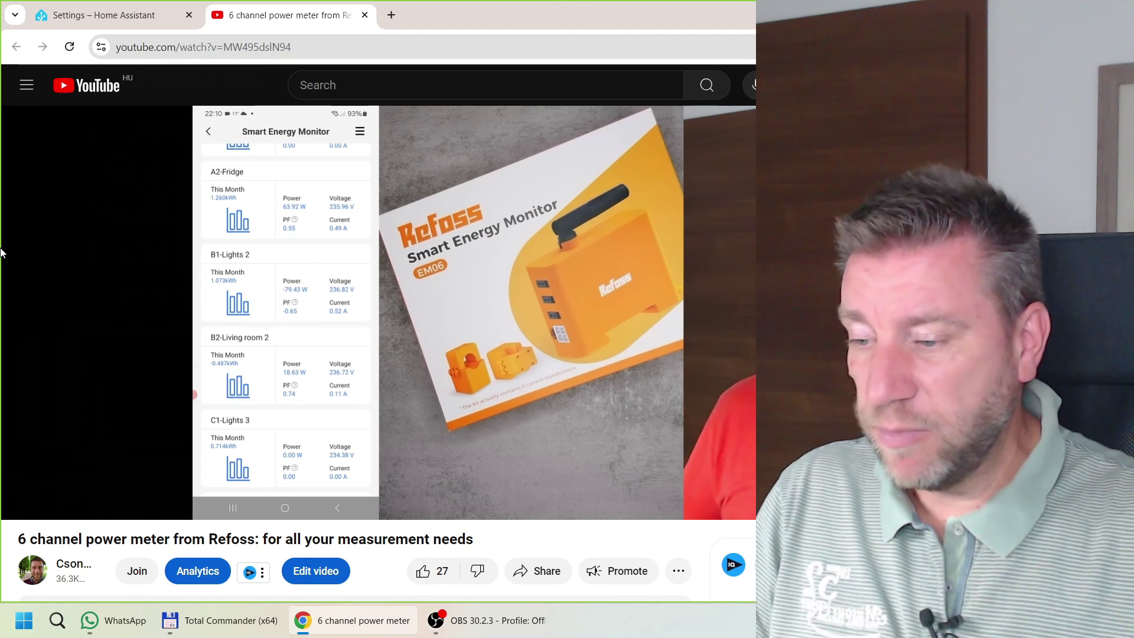
left_click(102, 14)
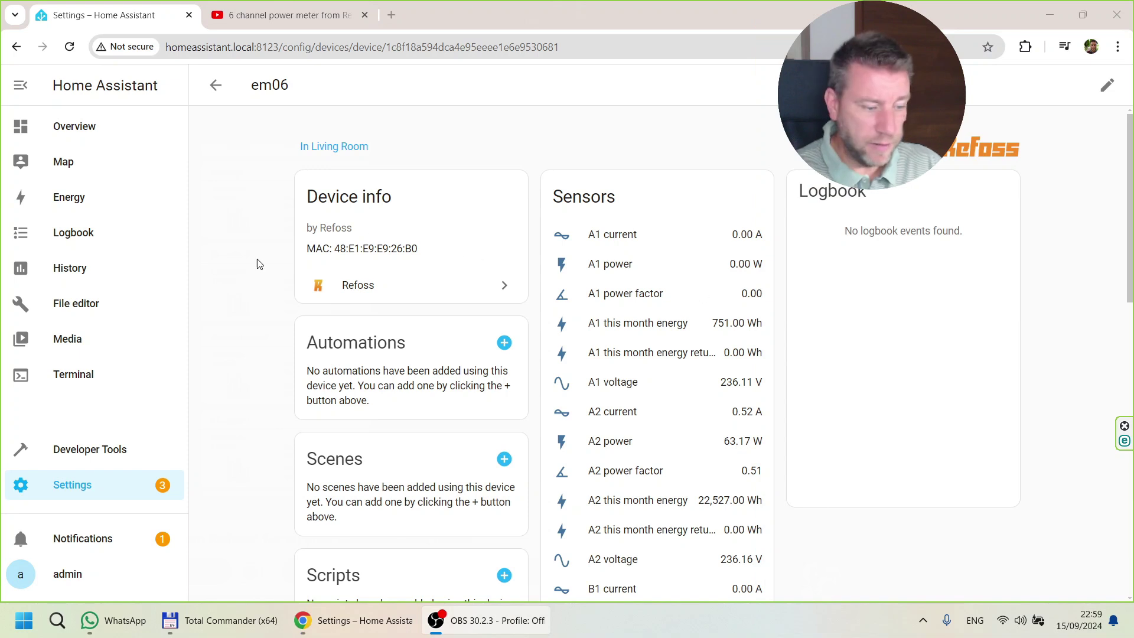
- Focus the browser window showing the em06 device page
left_click(259, 266)
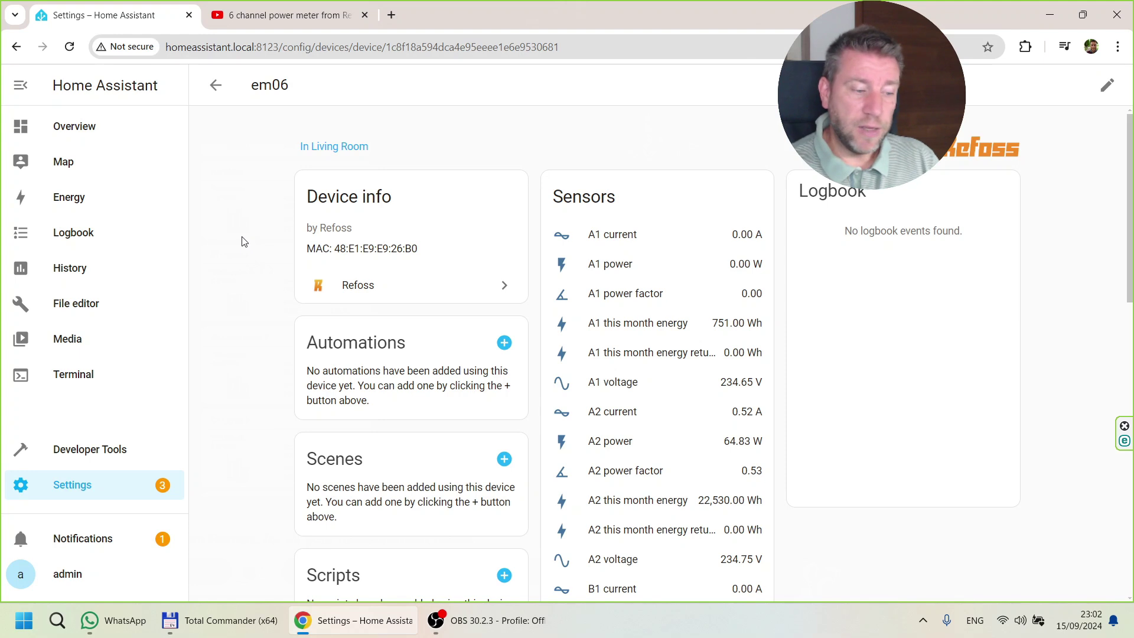
- Go back to Integrations and open the Refoss integration's em06 device
left_click(214, 85)
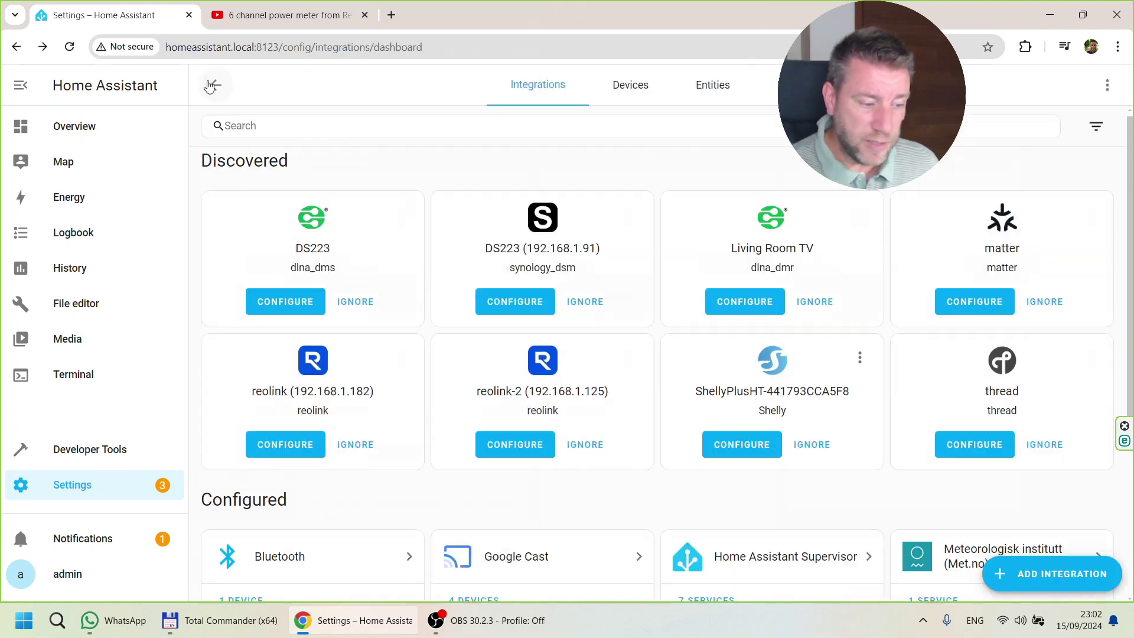
scroll(819, 328, "down", 3)
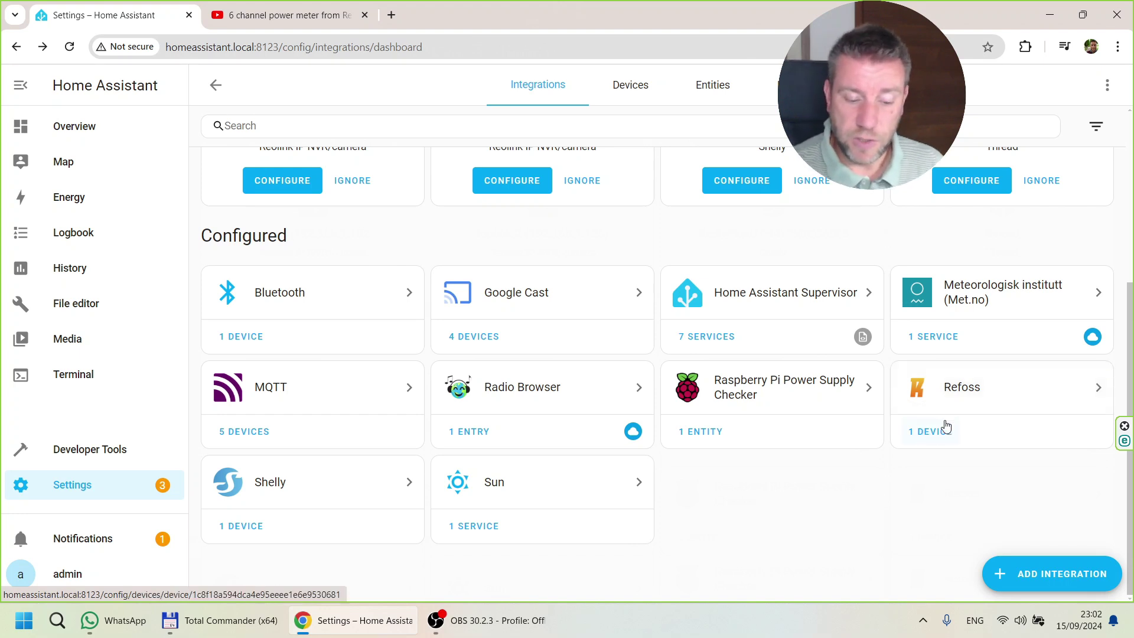
left_click(927, 434)
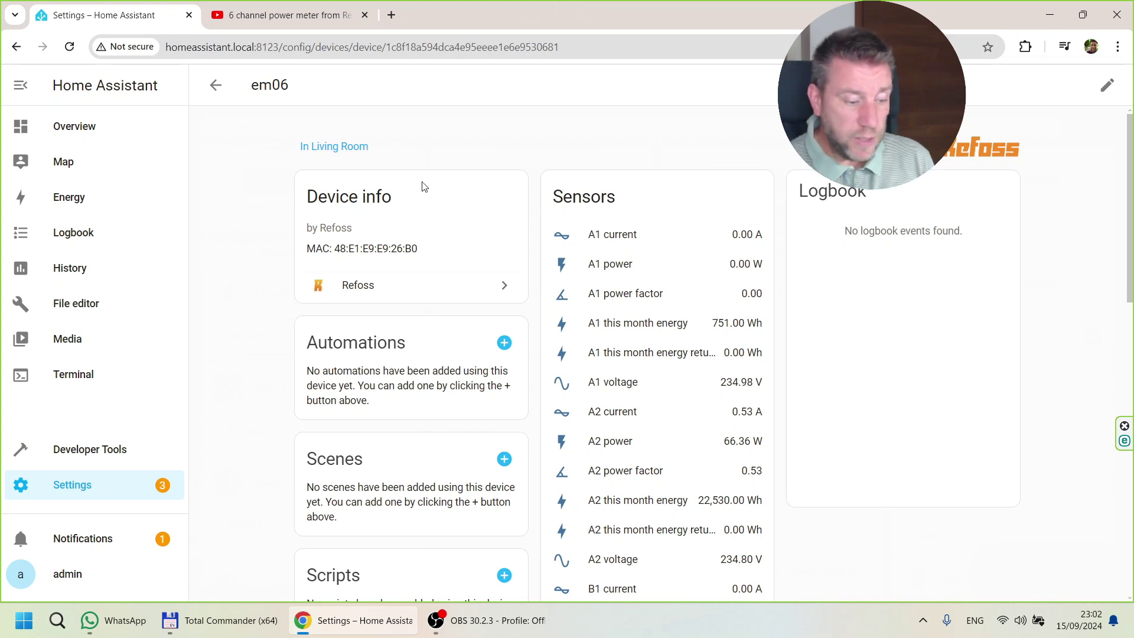
scroll(429, 179, "down", 3)
scroll(479, 182, "up", 3)
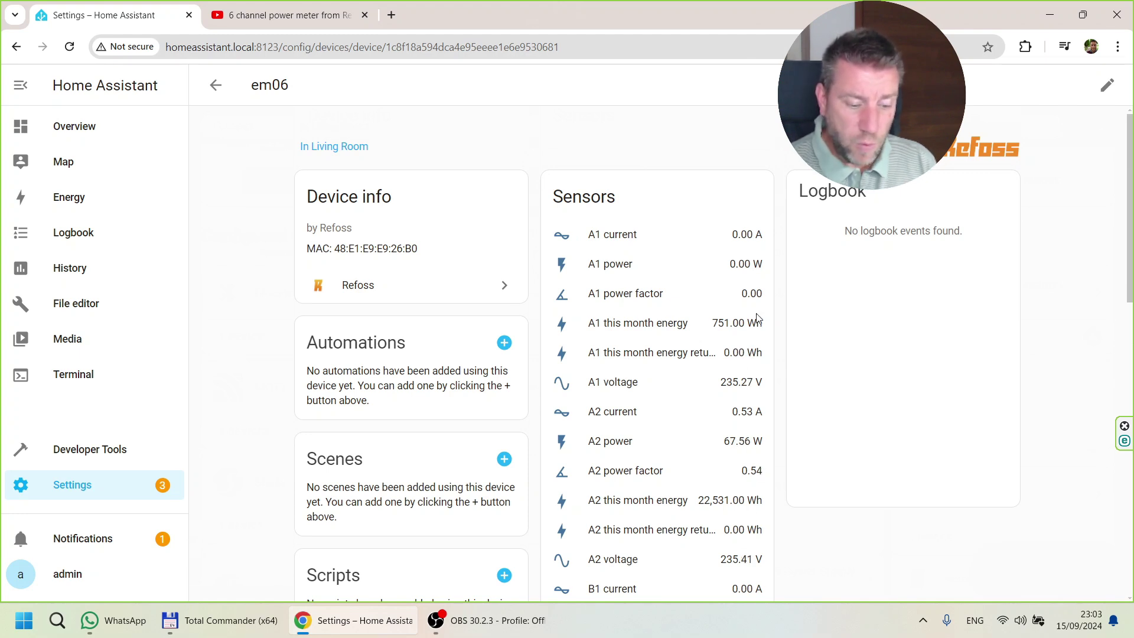
scroll(748, 337, "down", 3)
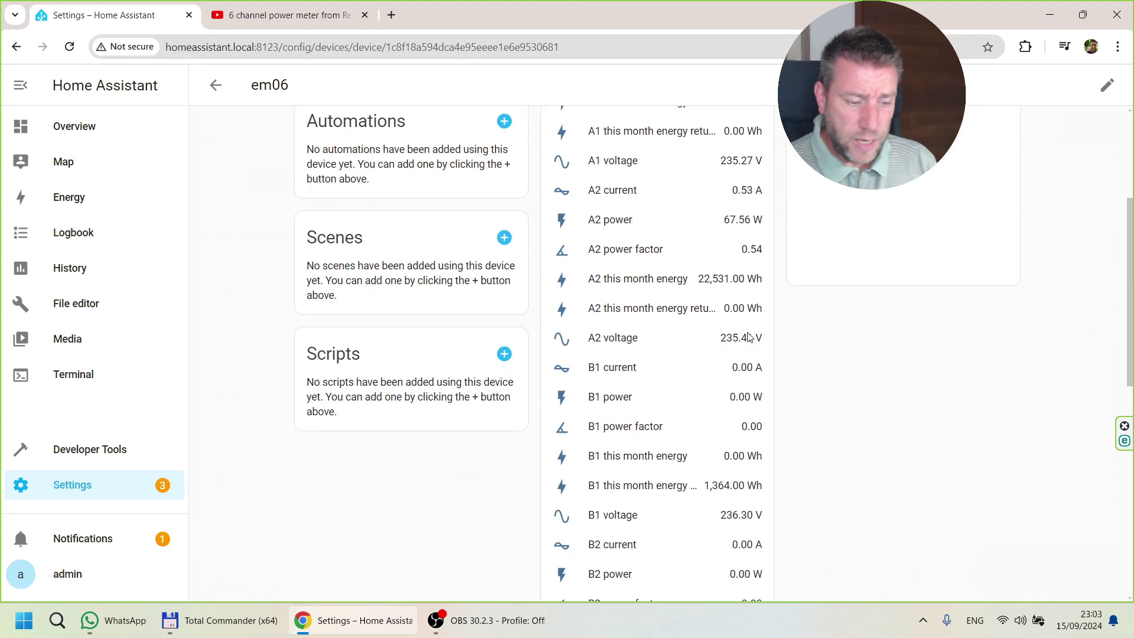
scroll(725, 229, "down", 2)
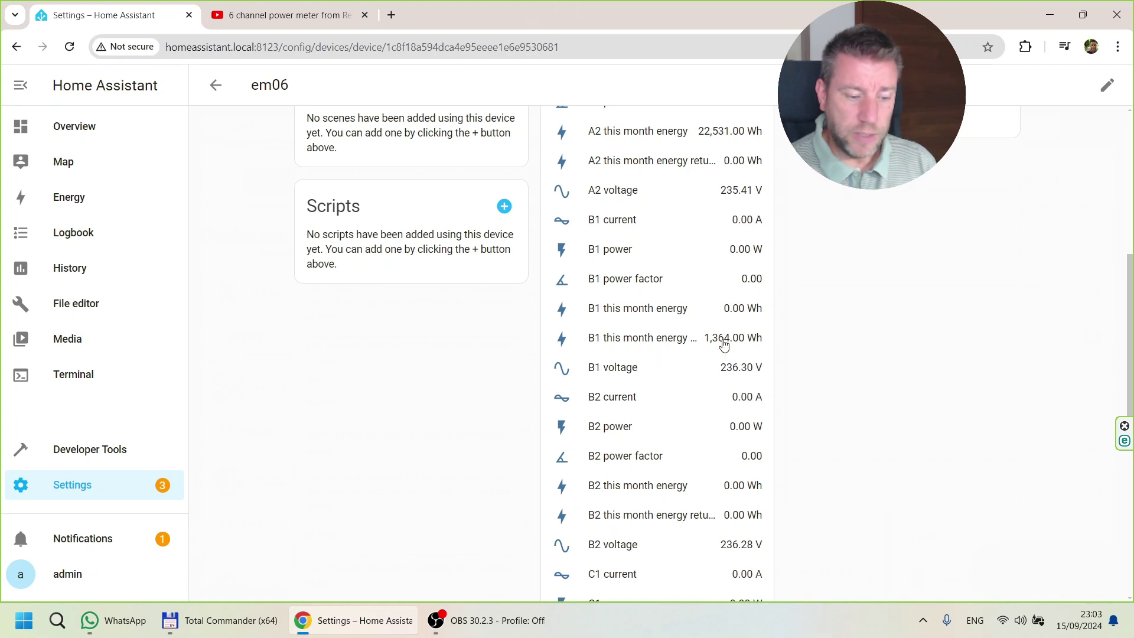
scroll(737, 330, "up", 4)
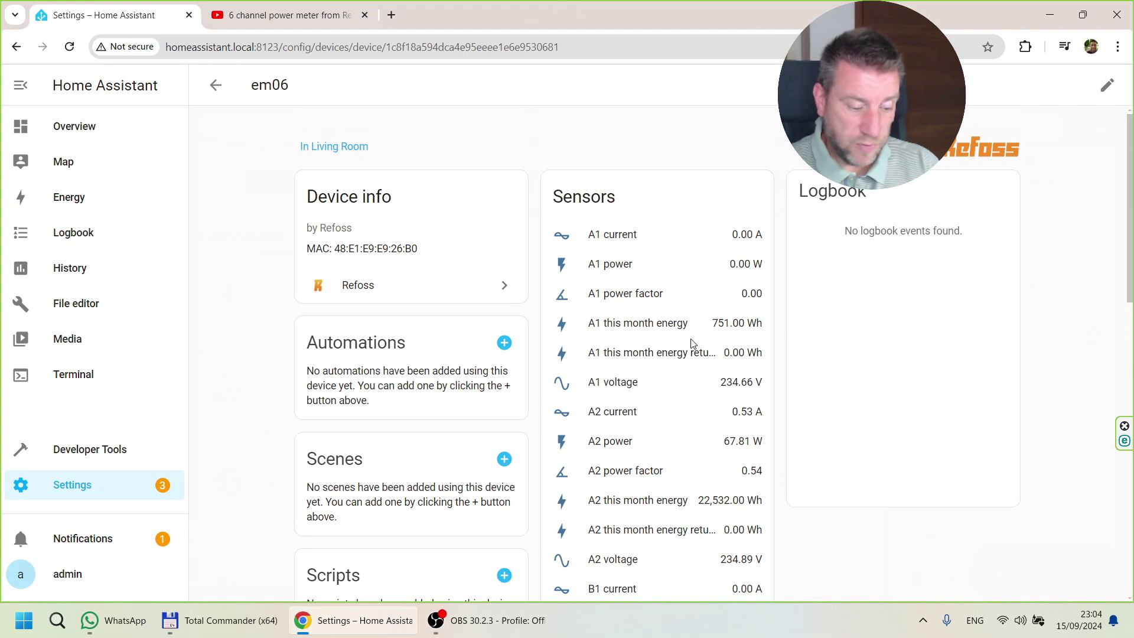
scroll(691, 343, "down", 1)
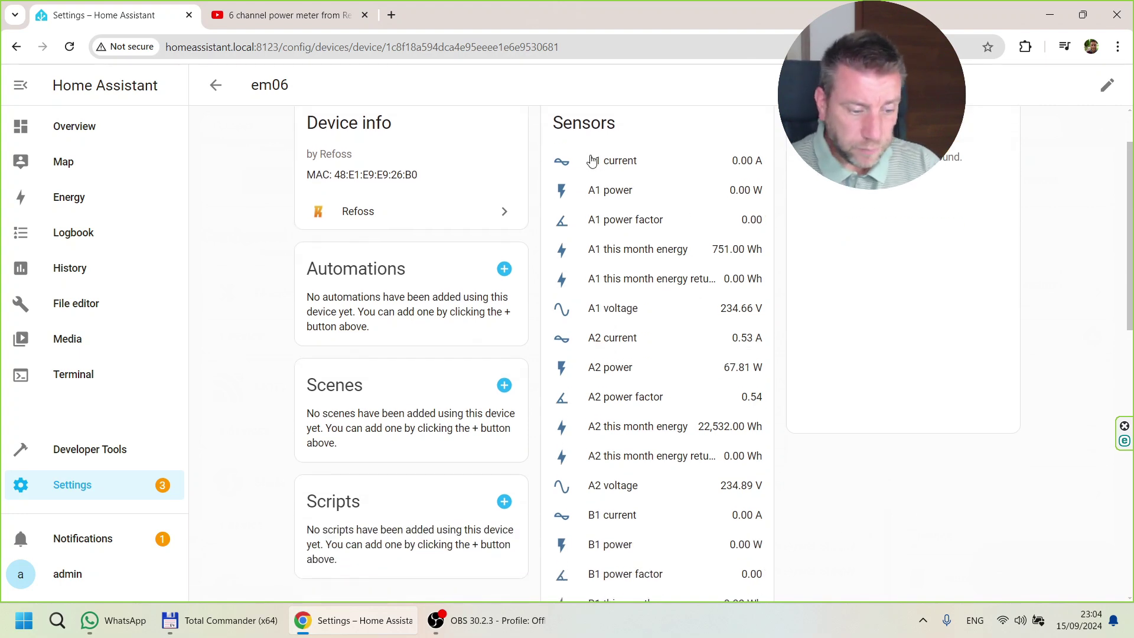
left_click_drag(581, 160, 768, 309)
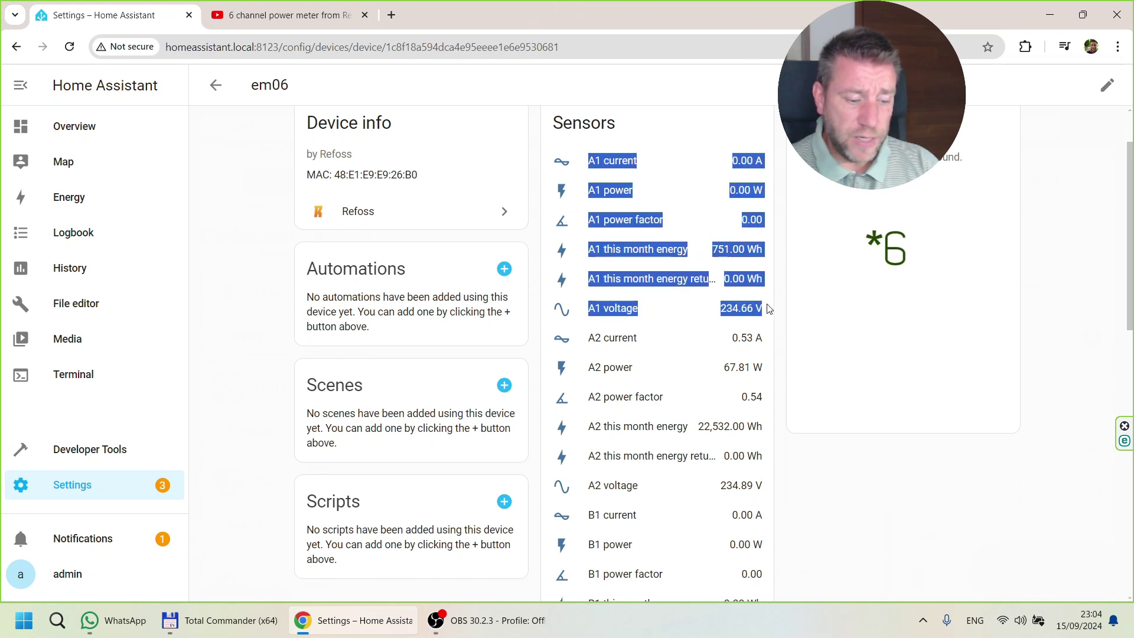
scroll(768, 217, "down", 2)
scroll(625, 147, "up", 1)
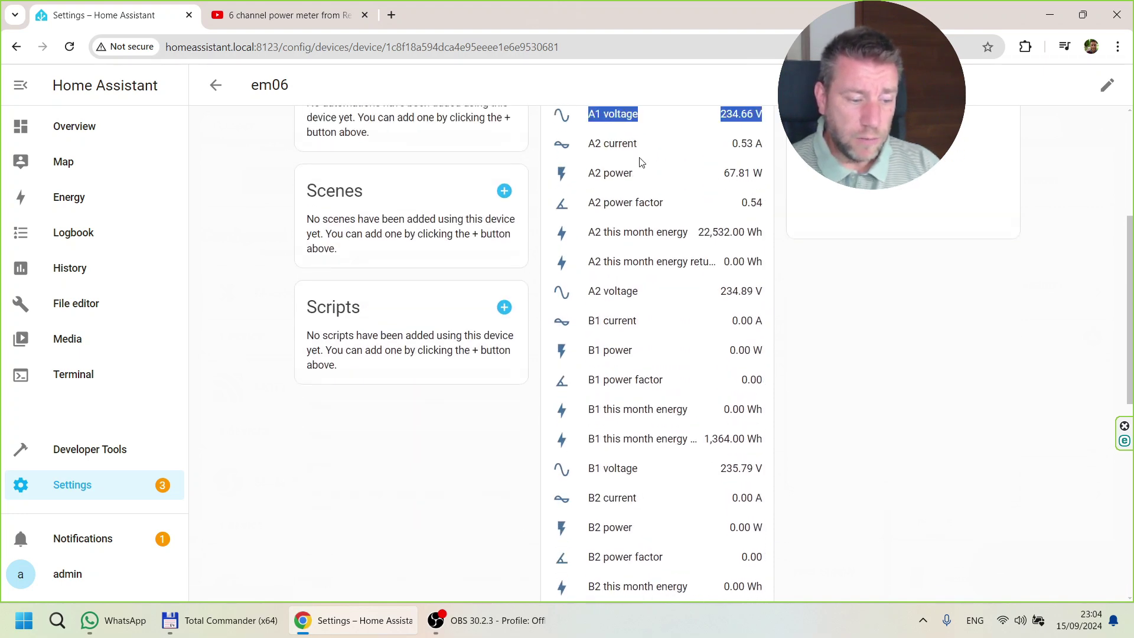
left_click_drag(585, 190, 763, 346)
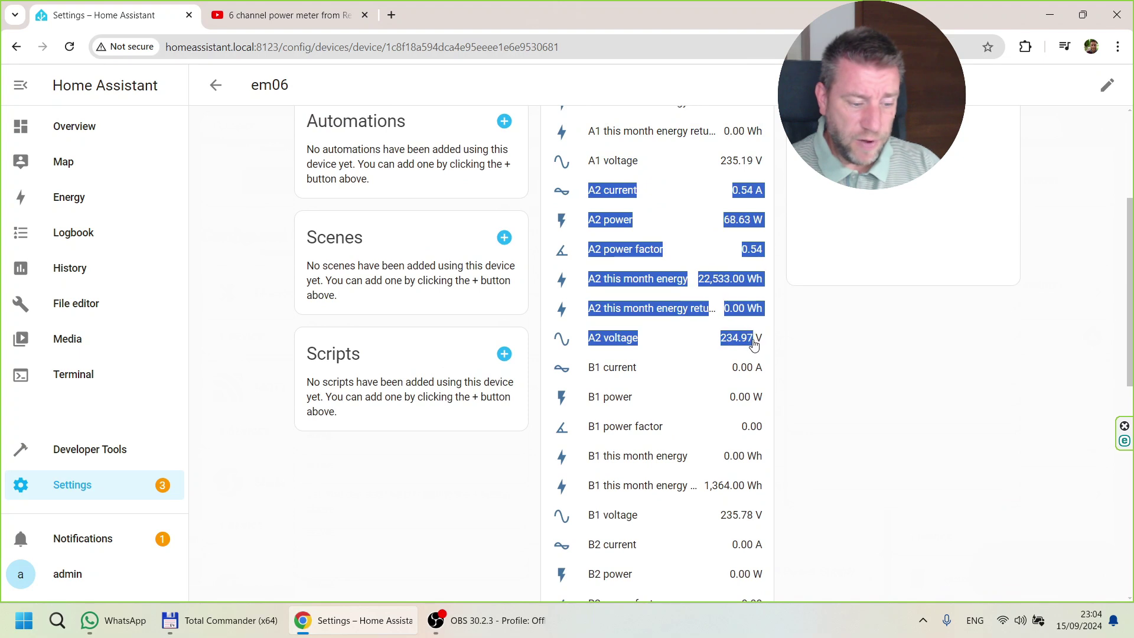
scroll(767, 320, "down", 1)
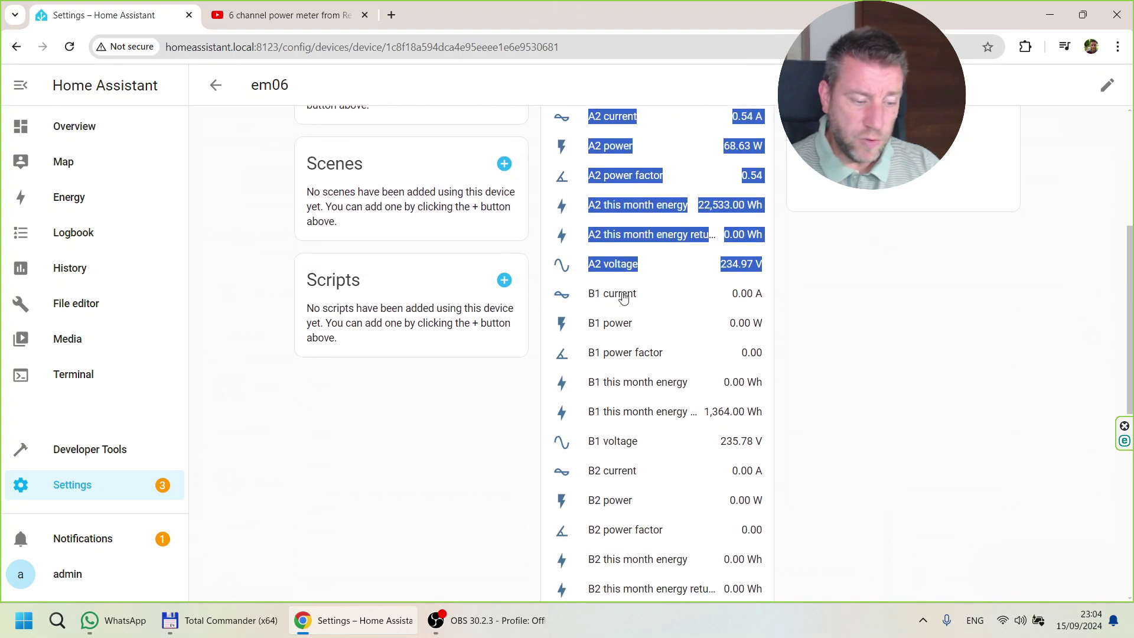
left_click_drag(586, 293, 777, 434)
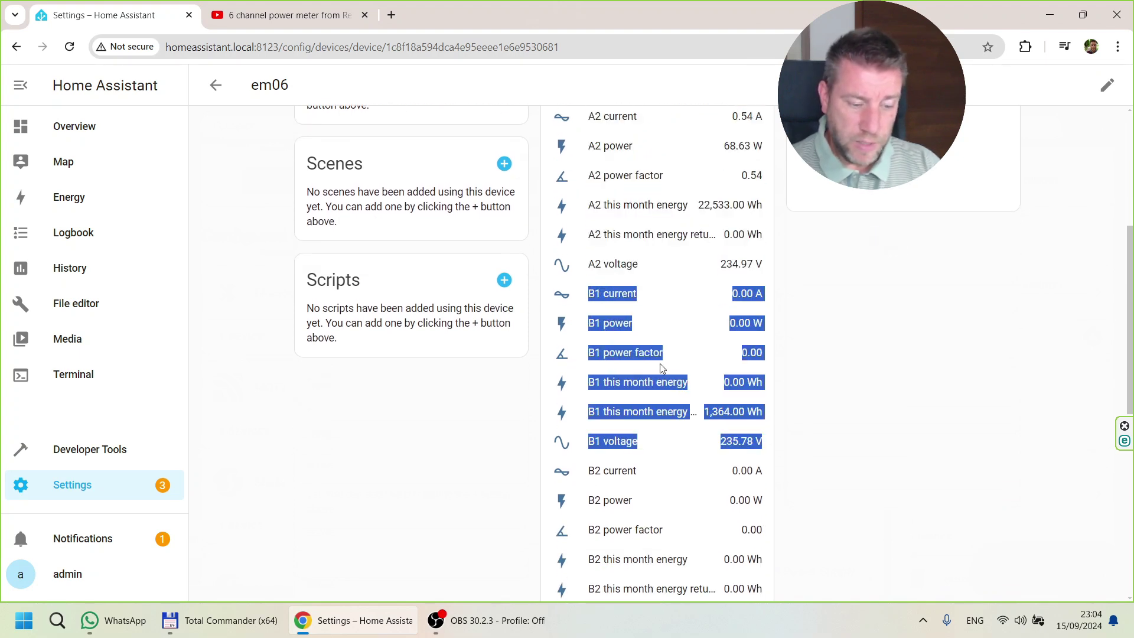
left_click(682, 290)
scroll(700, 266, "up", 1)
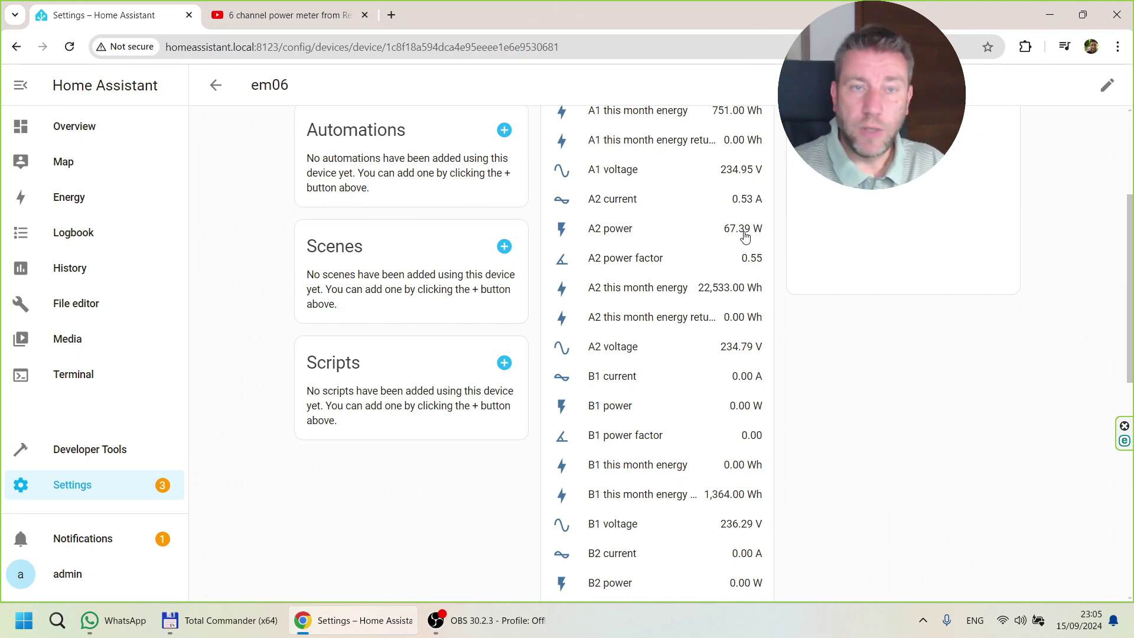
scroll(744, 237, "down", 2)
scroll(745, 239, "down", 1)
scroll(745, 238, "down", 2)
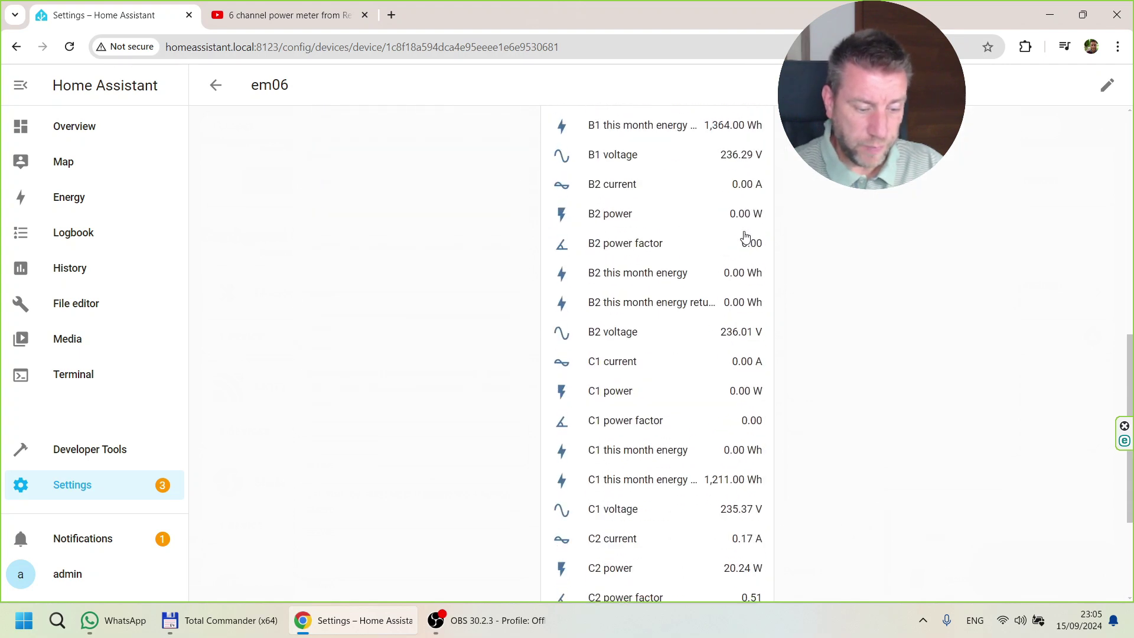
scroll(582, 361, "up", 5)
scroll(486, 350, "up", 3)
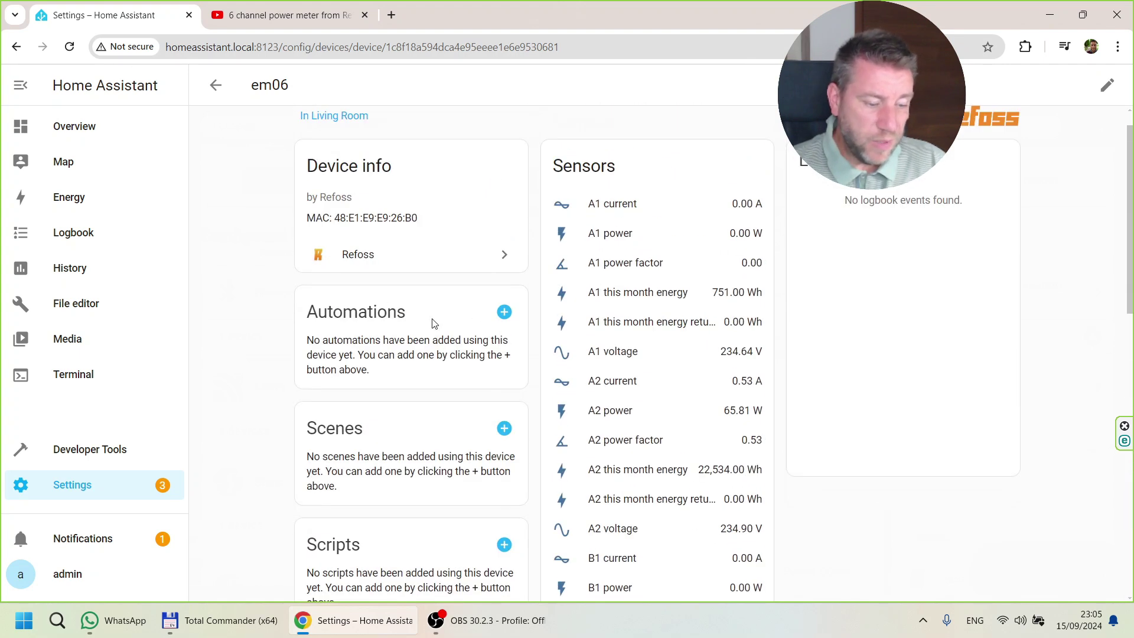
- Start a new automation from the em06 device's Automations card
left_click(503, 315)
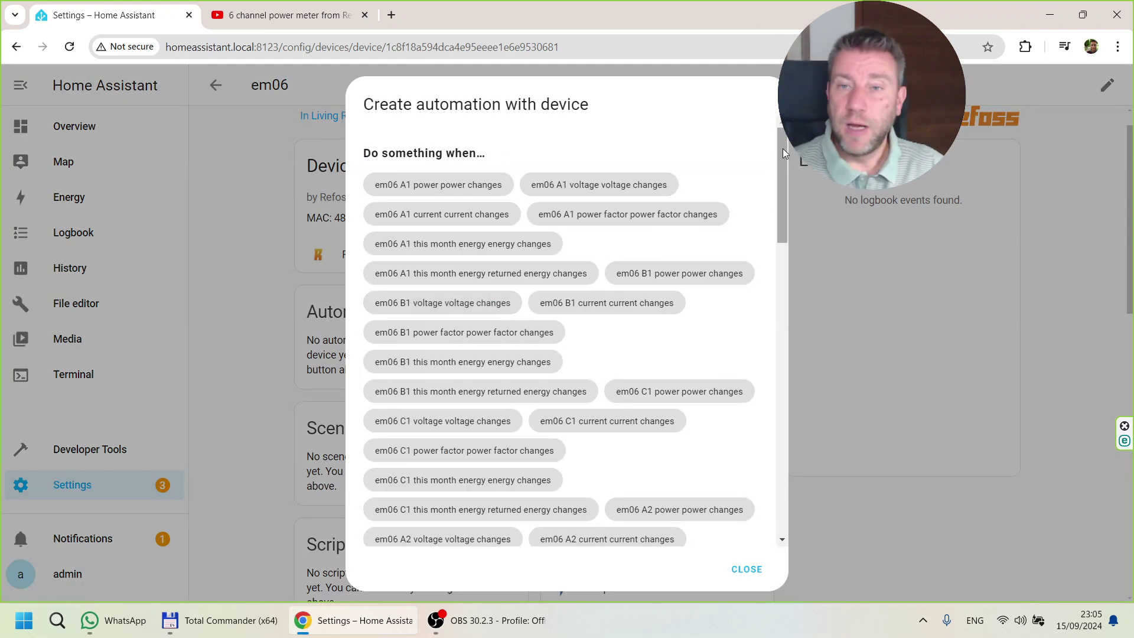
left_click_drag(784, 148, 787, 169)
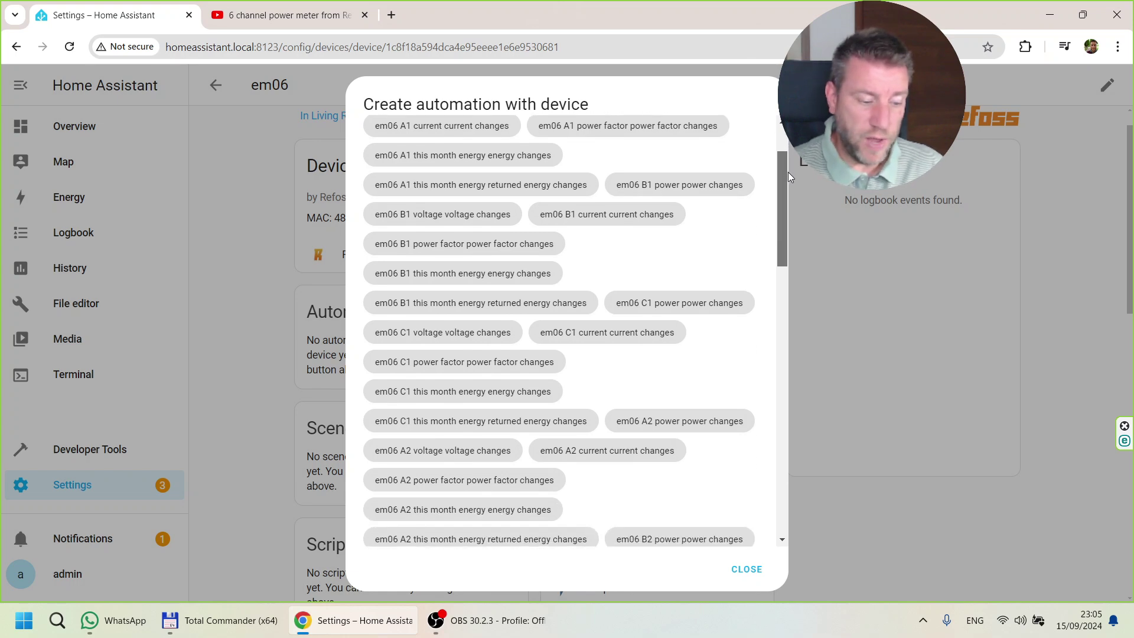
left_click_drag(787, 169, 794, 321)
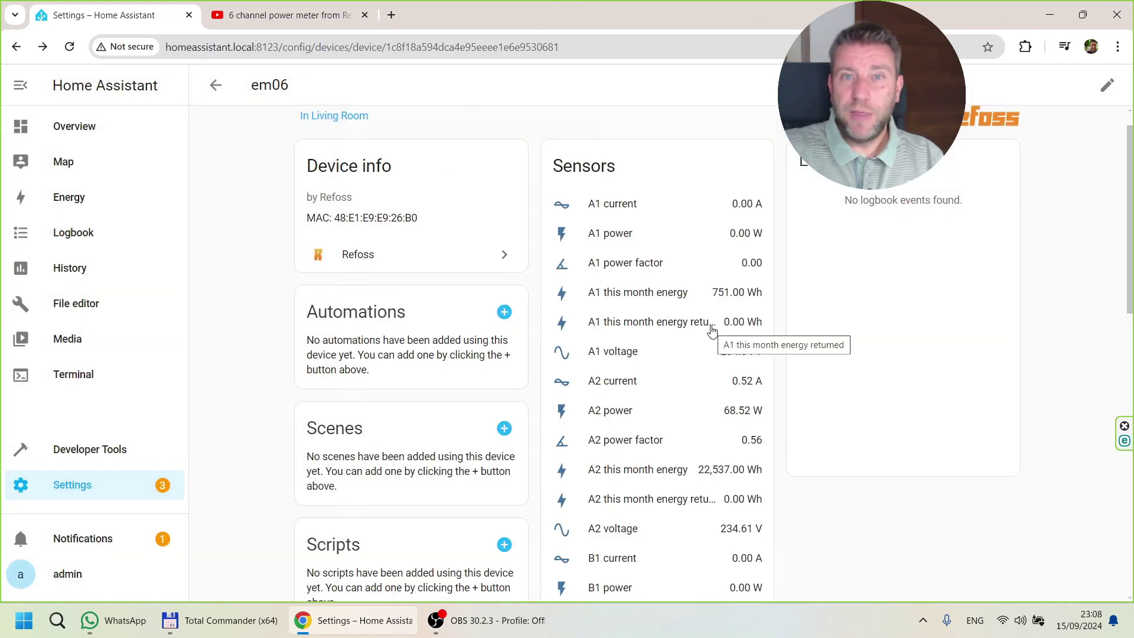